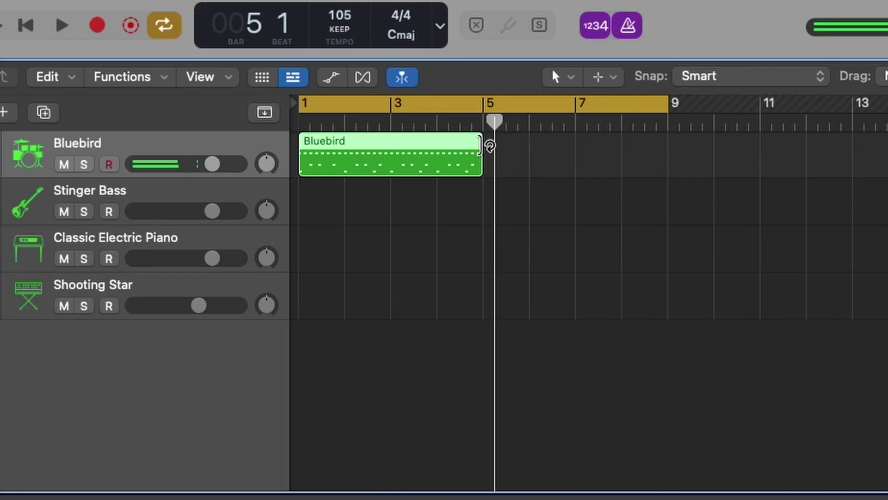
Step: Extend the Bluebird drum loop to bar 9 and select the Stinger Bass track for recording
drag(490, 146, 676, 152)
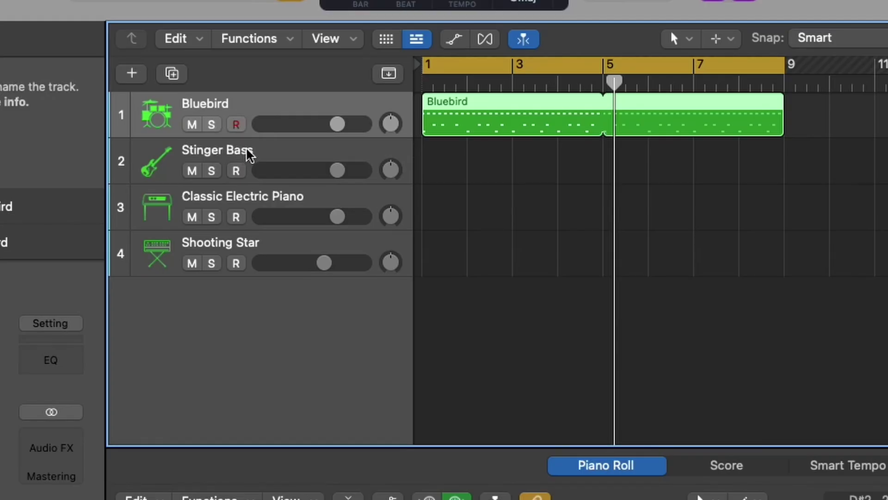
click(249, 154)
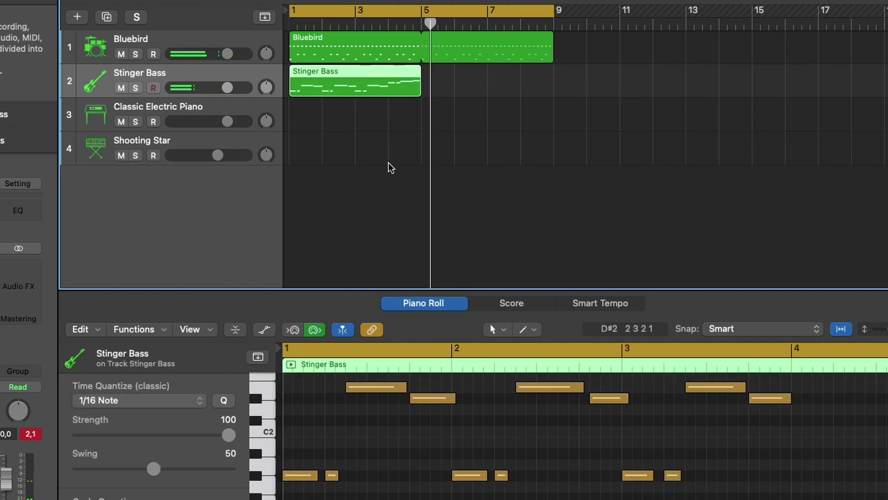
Step: Loop the Stinger Bass region to bar 9 and move a D#2 bass note in the Piano Roll
drag(421, 71, 553, 71)
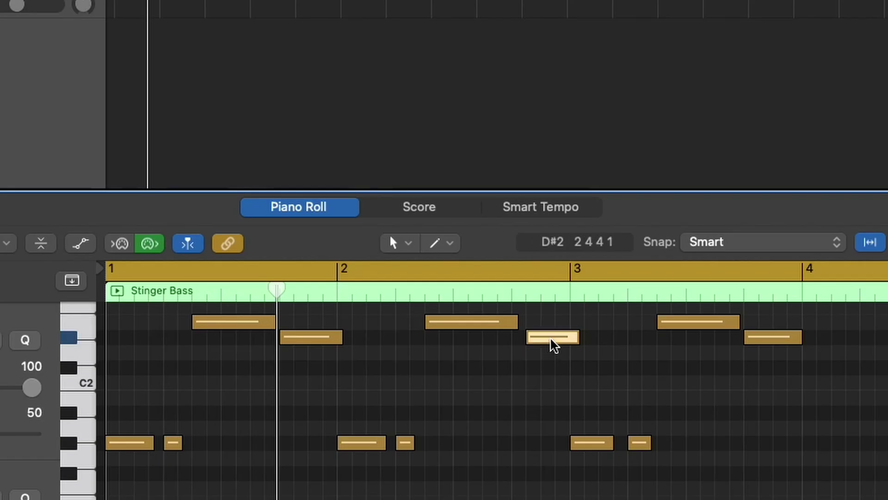
drag(648, 334, 642, 335)
drag(540, 344, 540, 344)
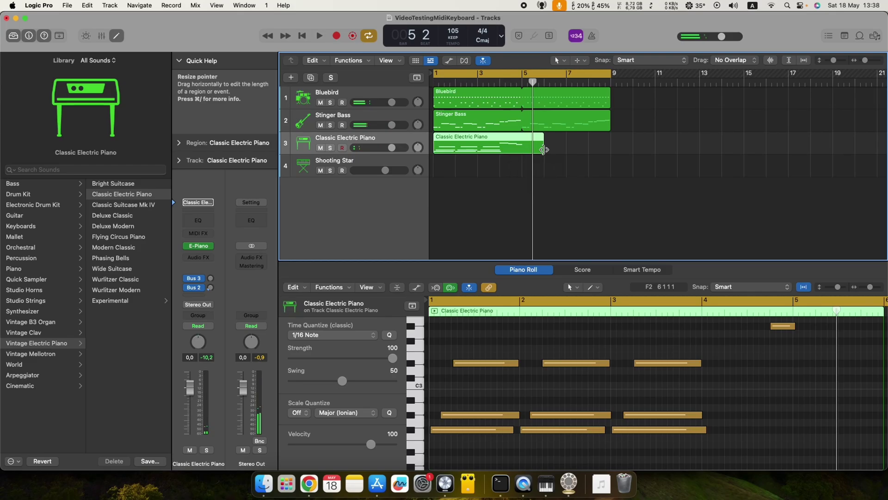
Step: Loop the Classic Electric Piano region to bar 9, play the song, and select Shooting Star
drag(544, 149, 612, 149)
key(space)
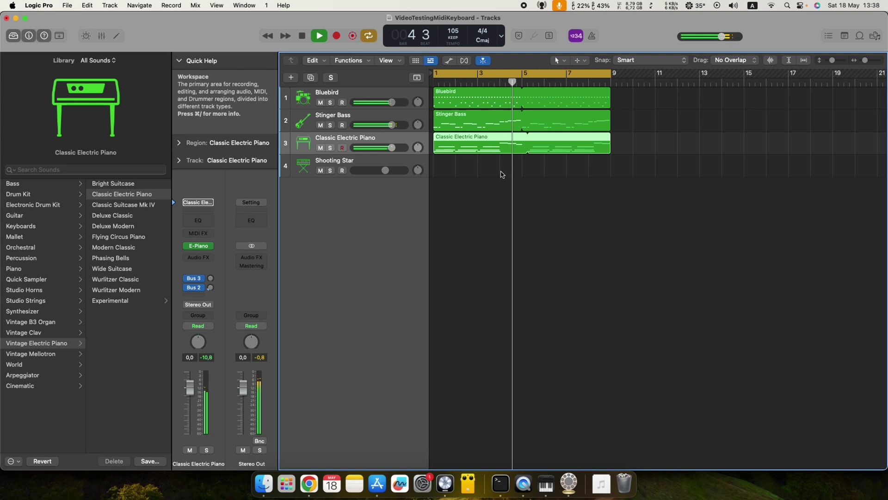
click(391, 167)
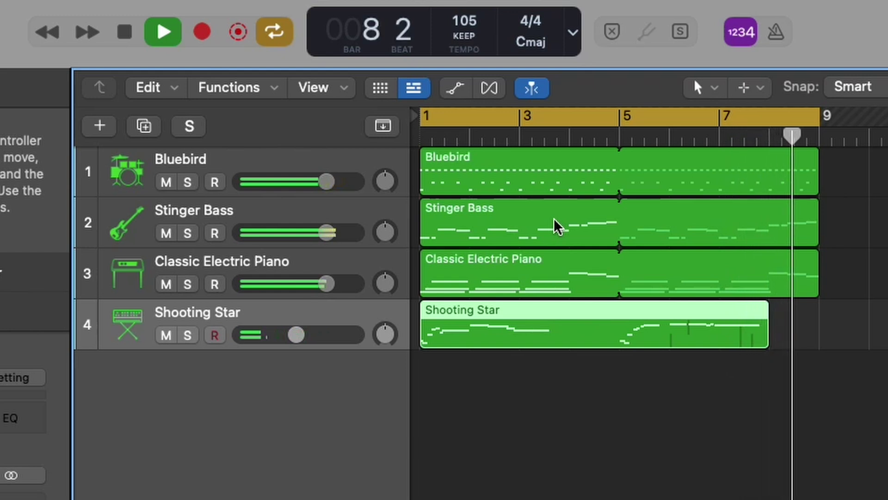
Step: Stop the Shooting Star lead recording and playback
key(space)
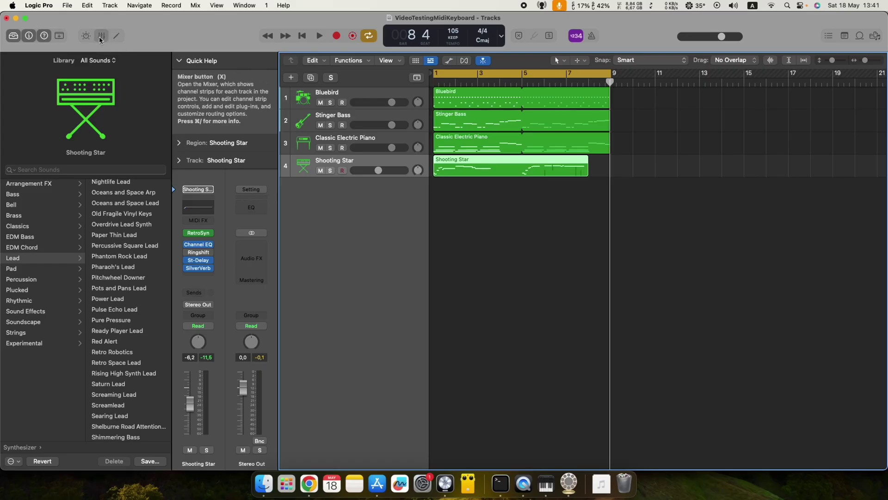
Step: Open the Mixer and solo the Stinger Bass channel alongside the Bluebird drums
click(101, 36)
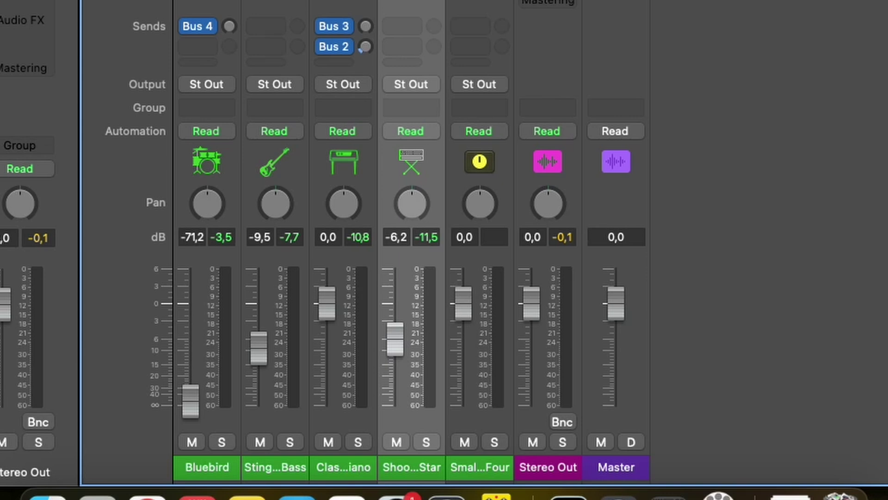
click(289, 442)
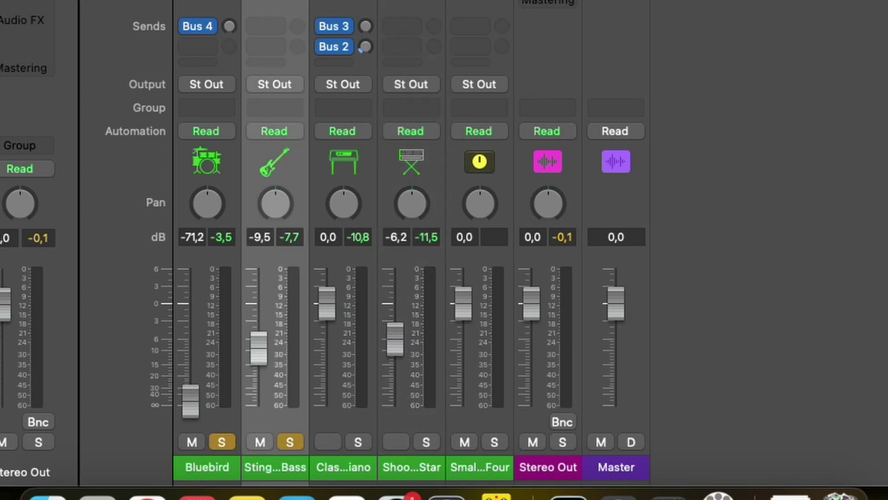